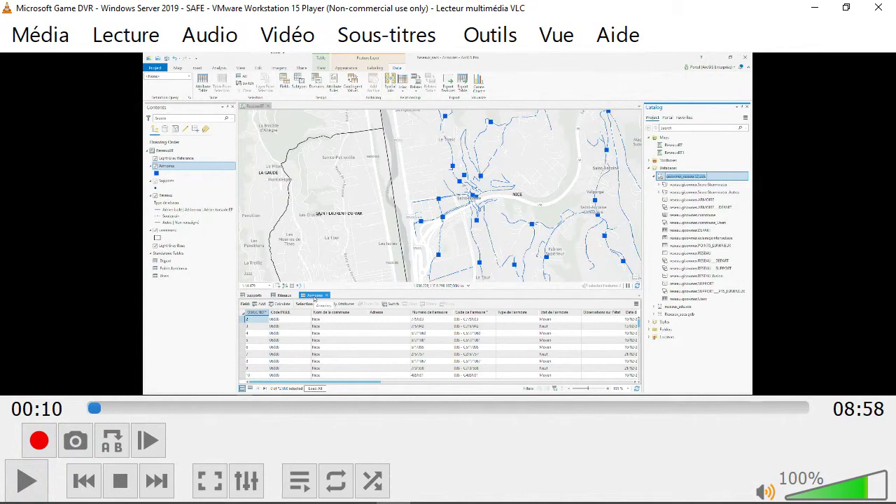
# - Play the recorded attribute rules session, pausing to examine the Commune rule's field and expression settings, and switch the video to full screen
pyautogui.press('space')
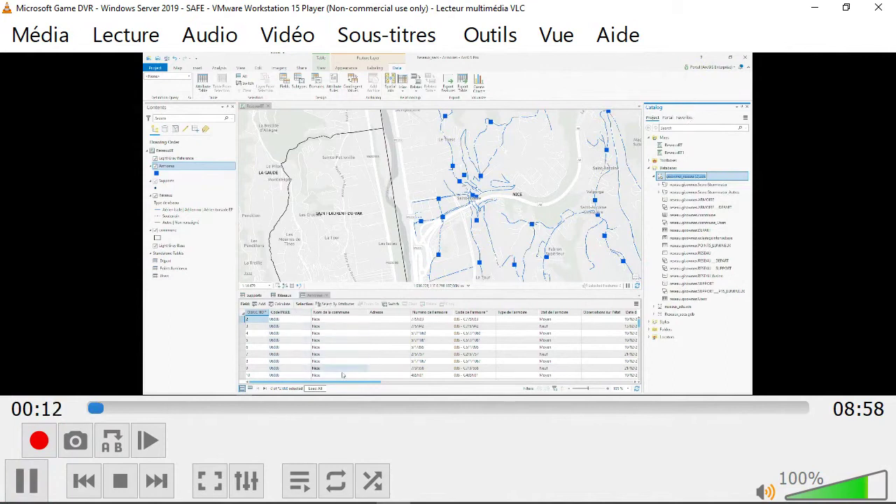
pyautogui.press('space')
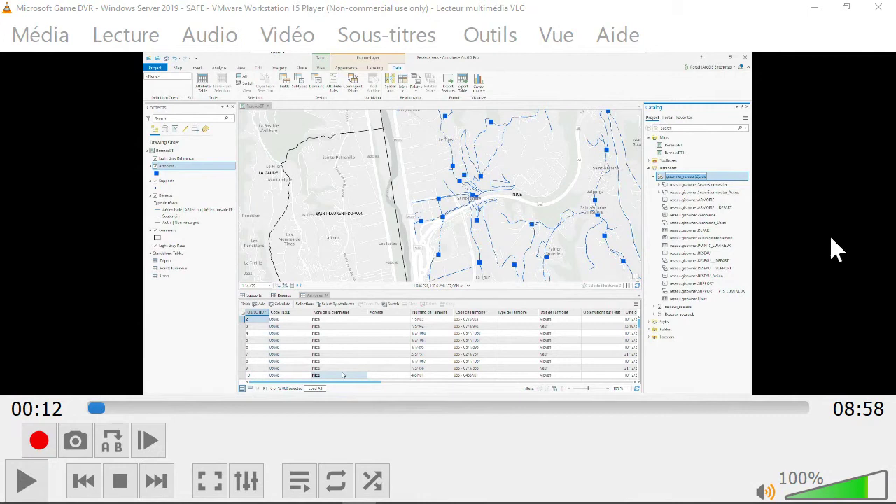
pyautogui.press('space')
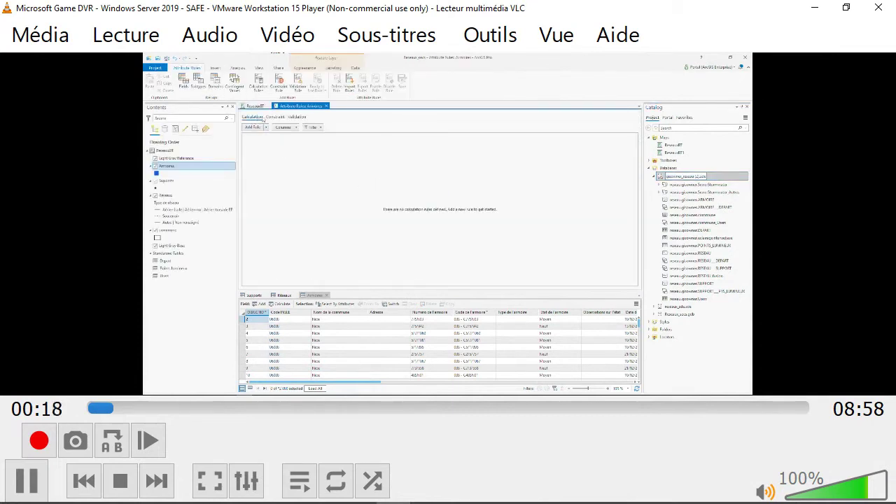
pyautogui.press('space')
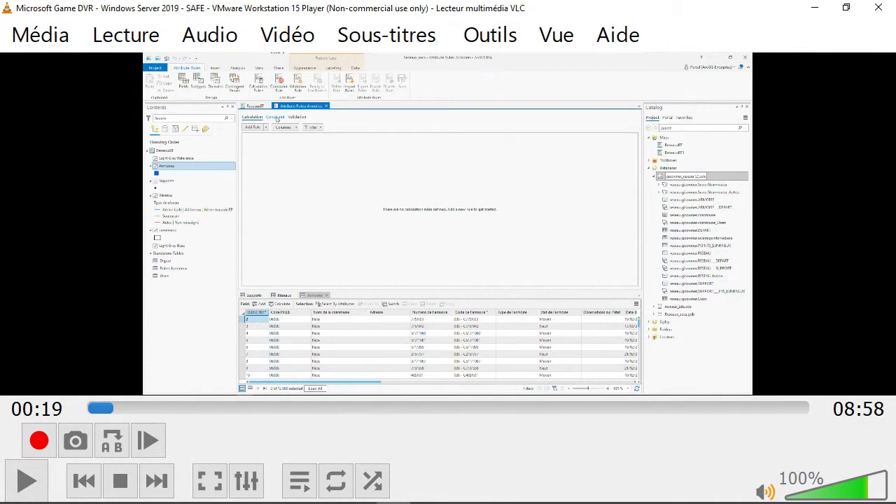
pyautogui.press('space')
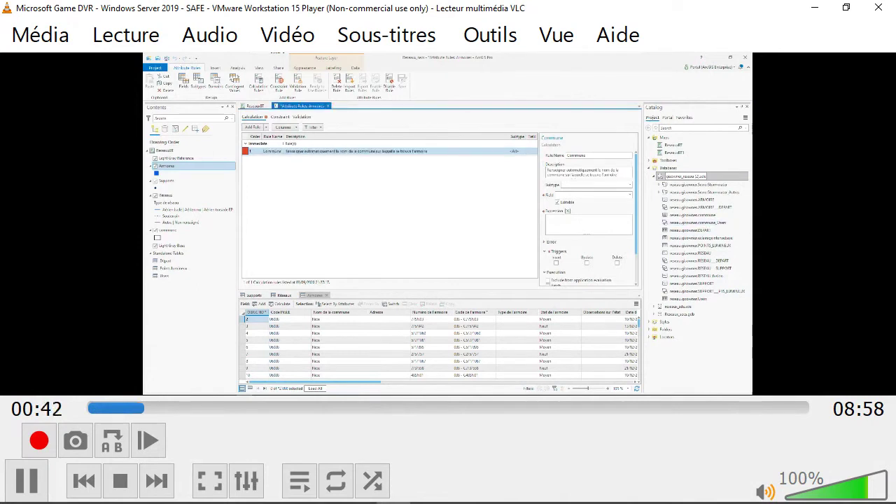
pyautogui.press('space')
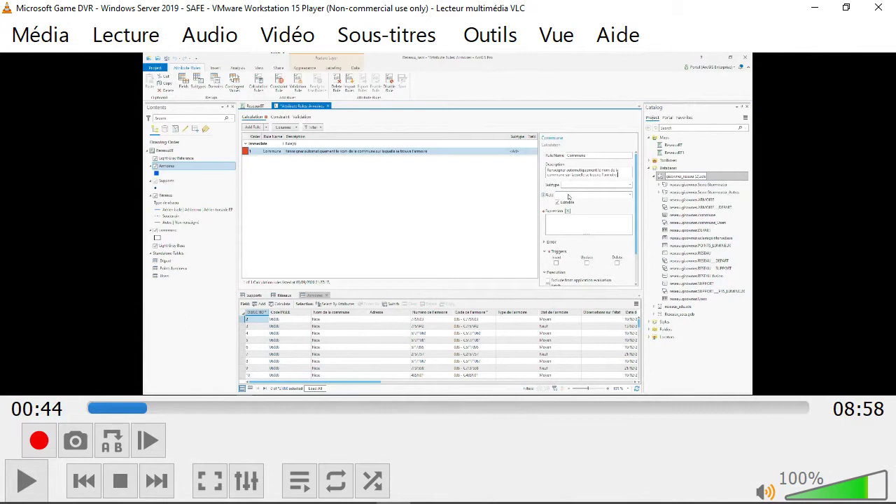
pyautogui.press('space')
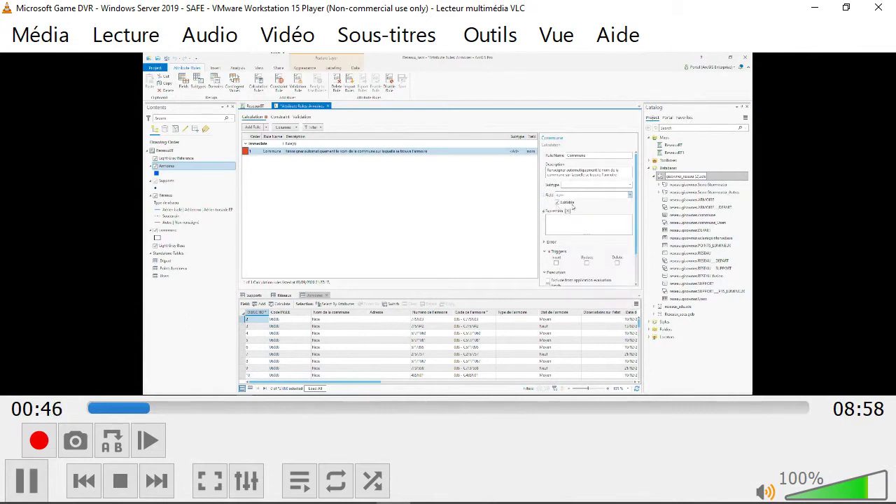
pyautogui.press('space')
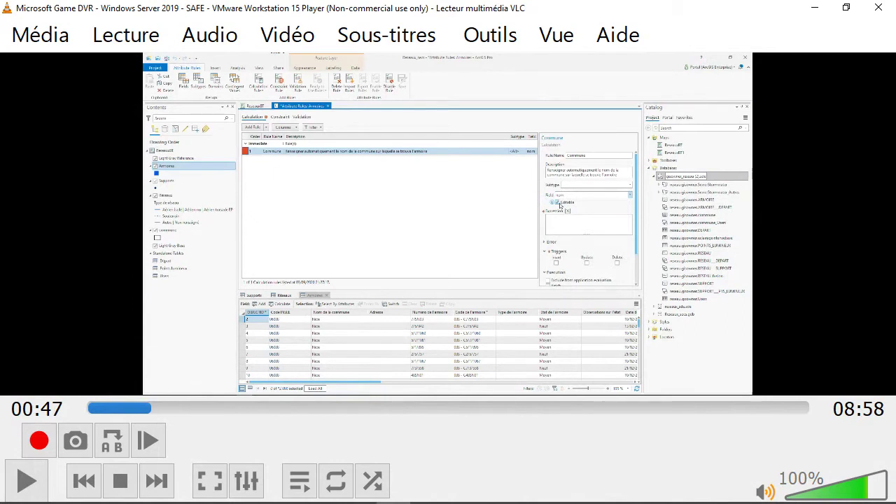
pyautogui.press('space')
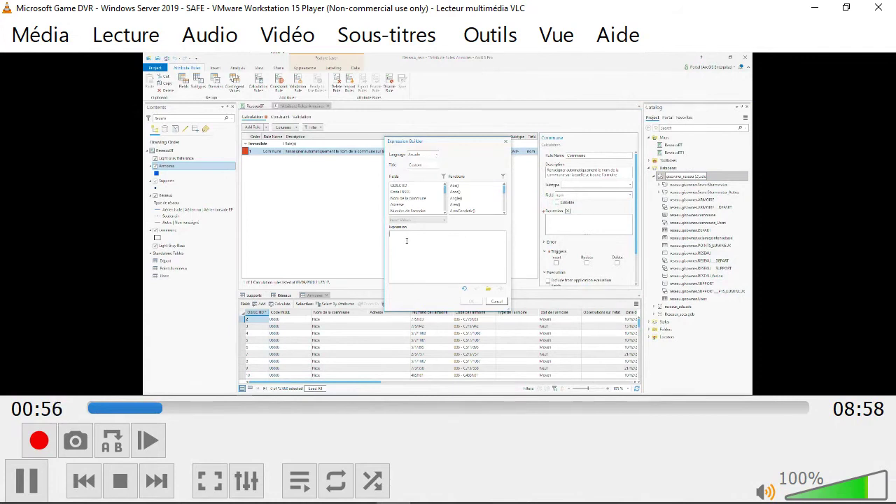
pyautogui.press('space')
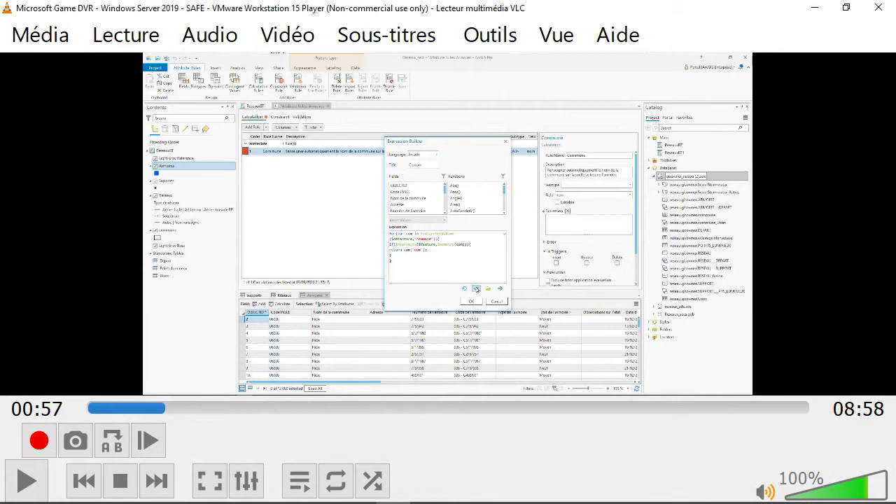
pyautogui.doubleClick(476, 289)
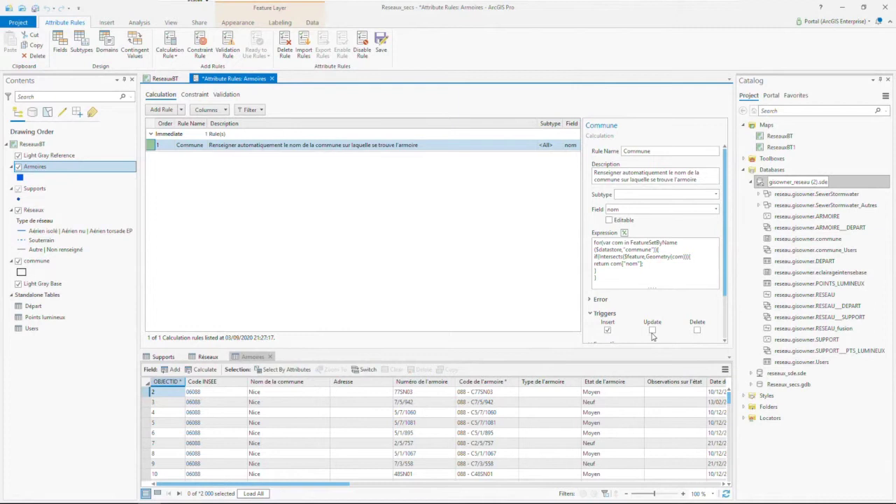
# - Enable the Update trigger for the Commune calculation rule and save the Armoires attribute rules
pyautogui.moveTo(562, 274)
pyautogui.click(652, 330)
pyautogui.click(381, 47)
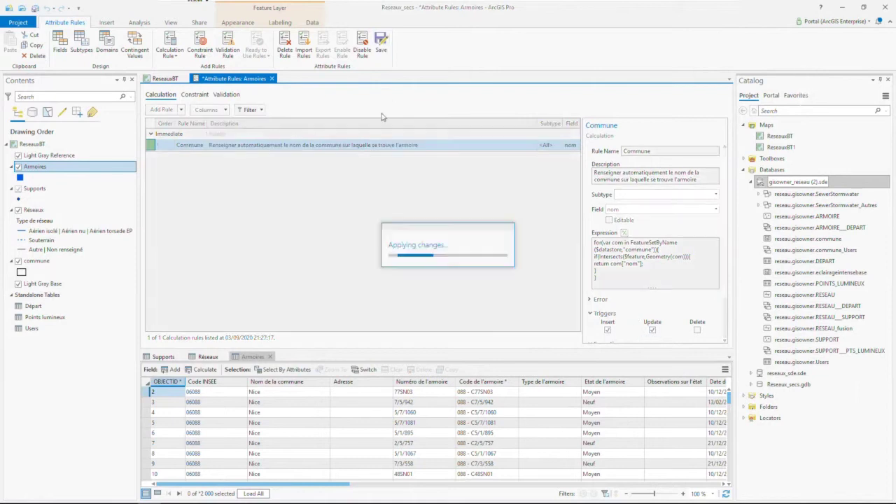
# - Import the INSEE calculation rule into the Armoires attribute rules
pyautogui.moveTo(550, 298)
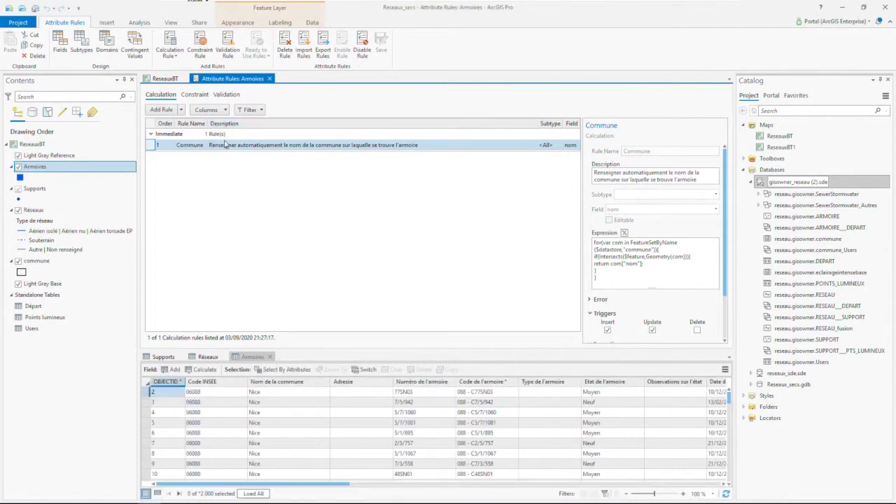
pyautogui.click(304, 52)
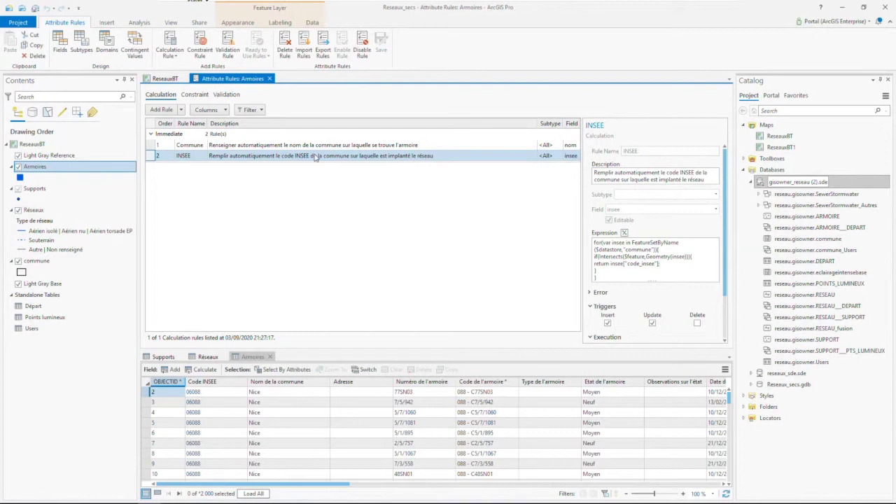
# - Create a new Armoires point on the ReseauxBT map inside Saint-Laurent-du-Var, just west of the boundary with Nice
pyautogui.click(160, 78)
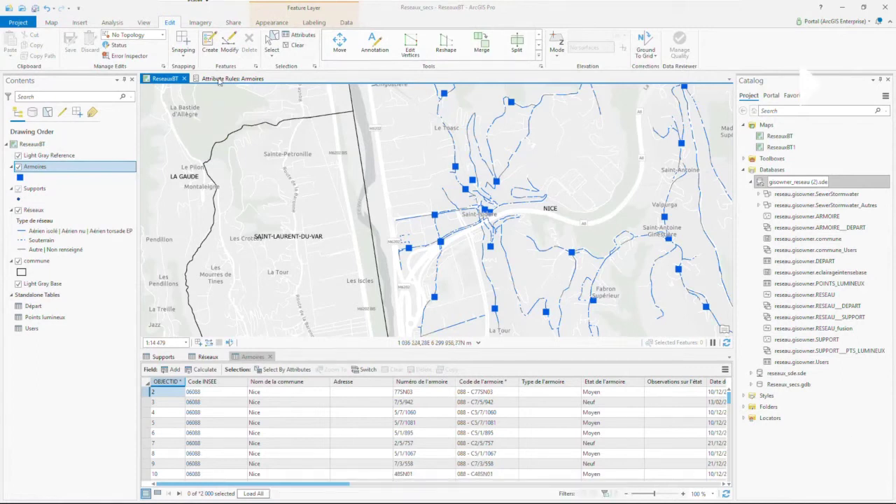
pyautogui.click(209, 43)
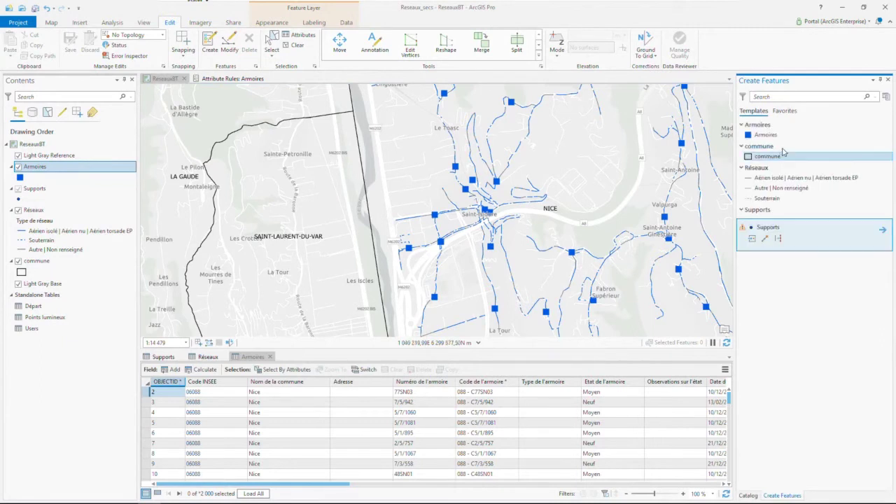
pyautogui.click(765, 134)
pyautogui.click(752, 154)
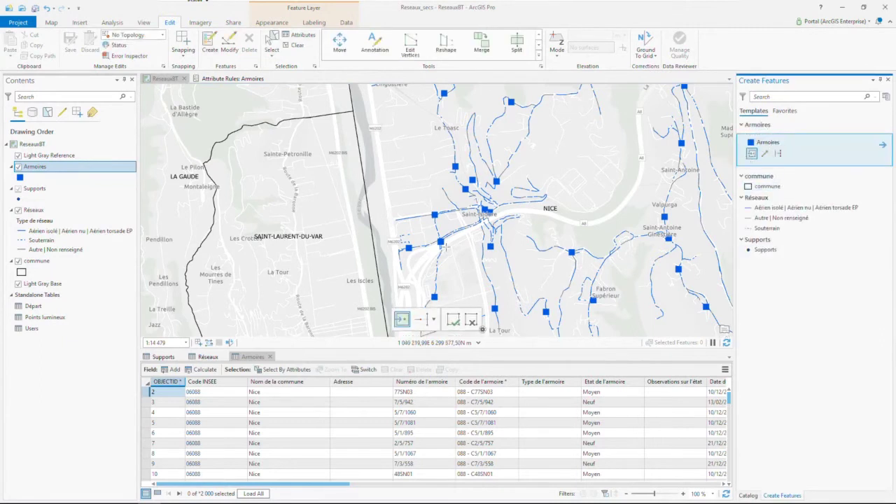
pyautogui.click(355, 264)
pyautogui.click(346, 260)
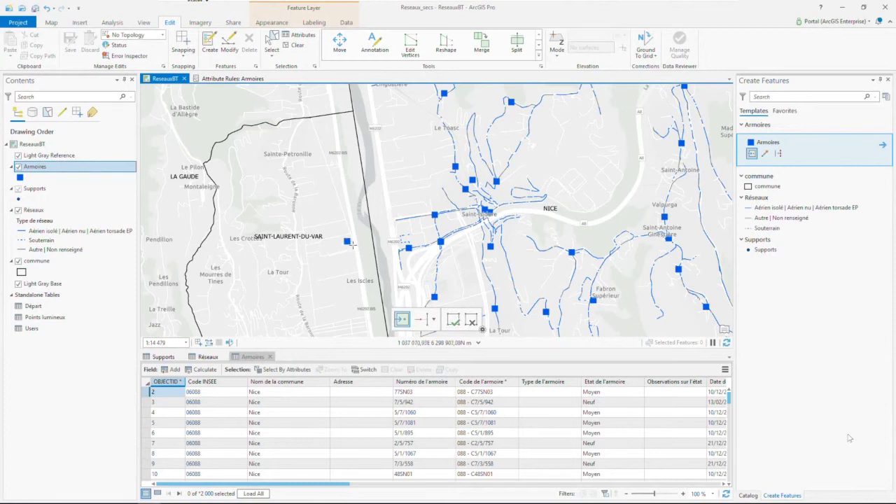
pyautogui.click(371, 280)
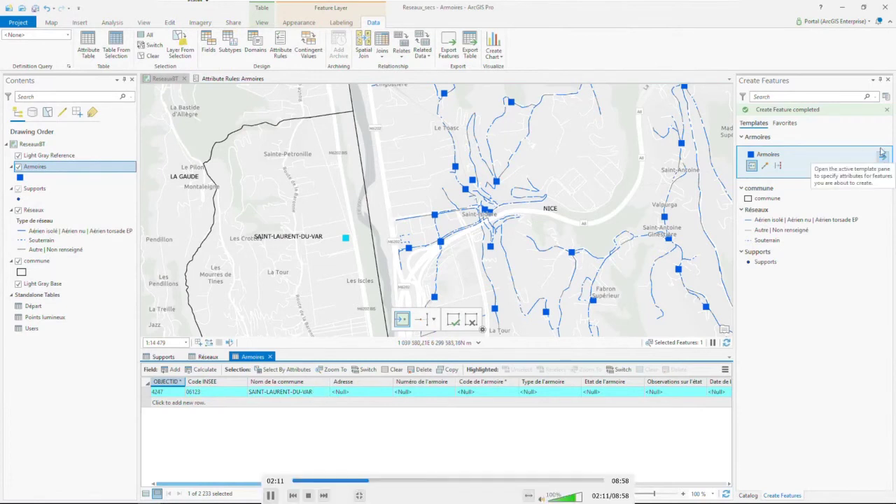
pyautogui.click(170, 22)
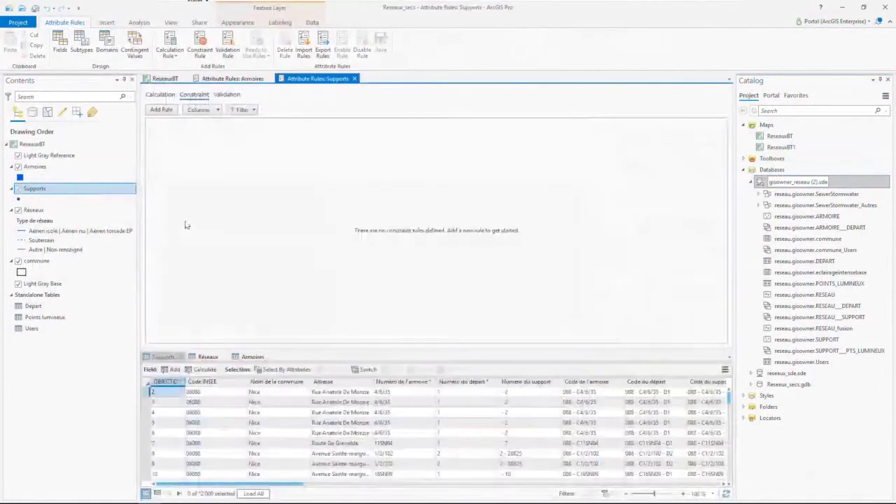
# - Add a Supports constraint rule named "N° support" with the description "Le n° du support doit être rempli pour pouvoir enregistrer l'entité"
pyautogui.click(161, 111)
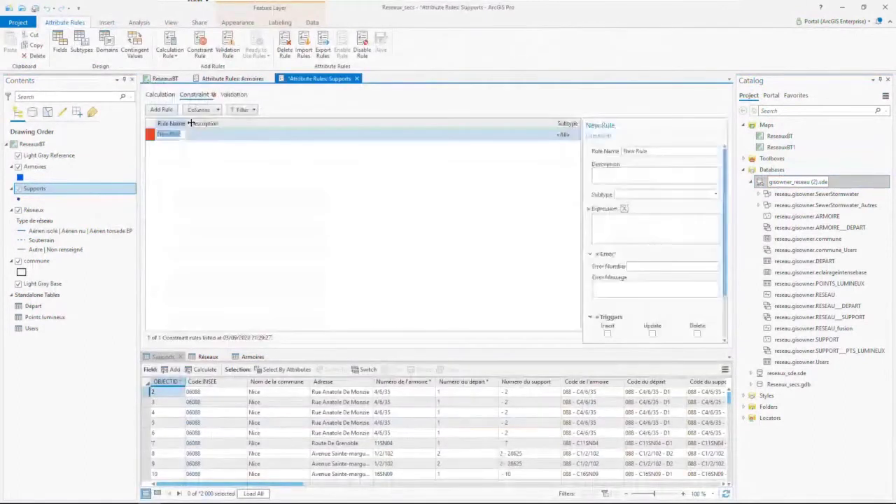
pyautogui.write('N° support')
pyautogui.press('Return')
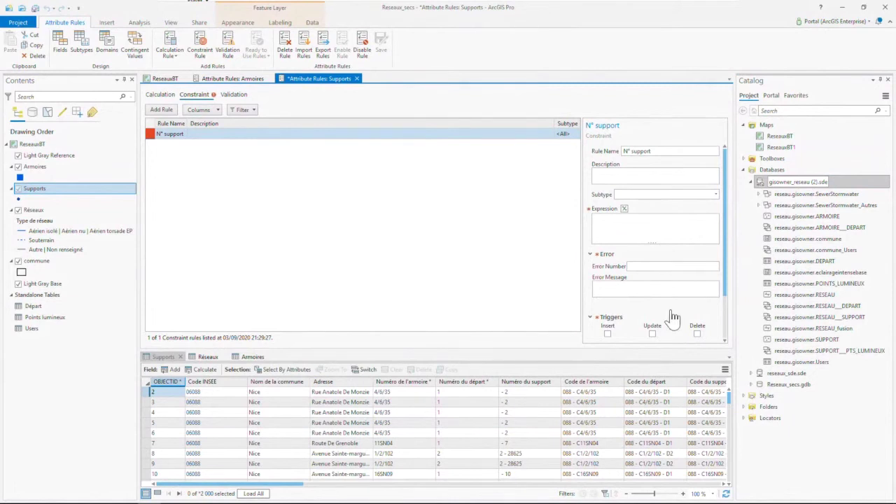
pyautogui.write("Le n° du support doit être rempli pour pouvoir enregistrer l'entité")
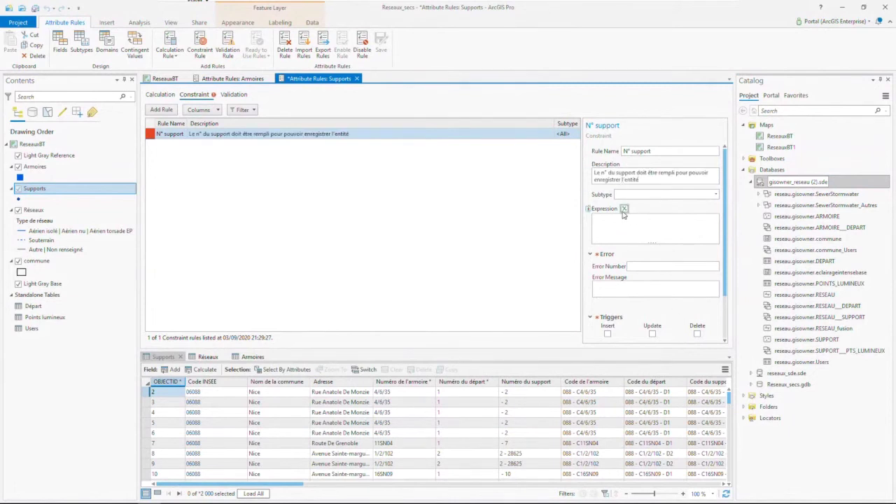
# - Set the N° support rule's Arcade expression to "If ($feature.n_sup == null) return false ; Else return true ;" and validate it
pyautogui.click(638, 227)
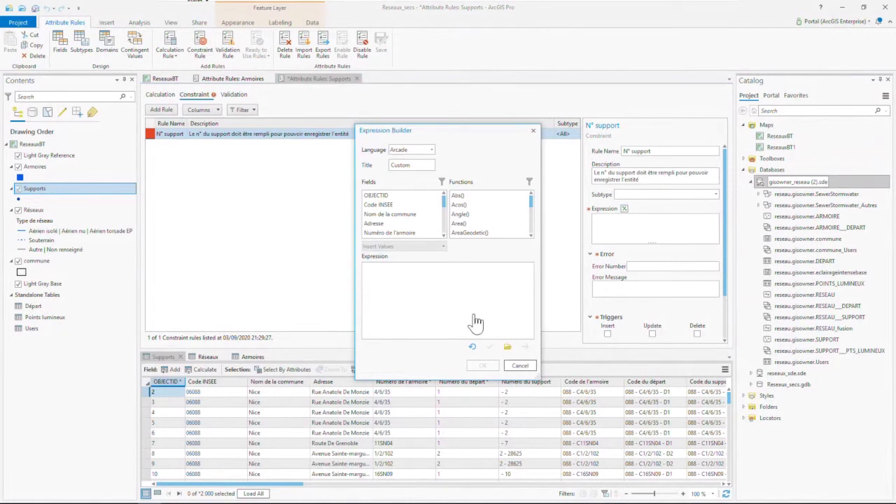
pyautogui.write('If ($feature.n_sup == null) return false ; Else return true ;')
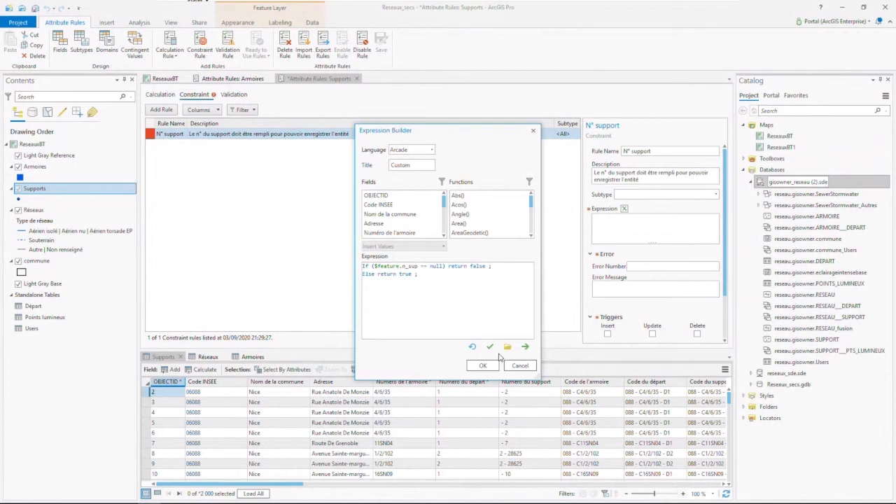
pyautogui.click(489, 346)
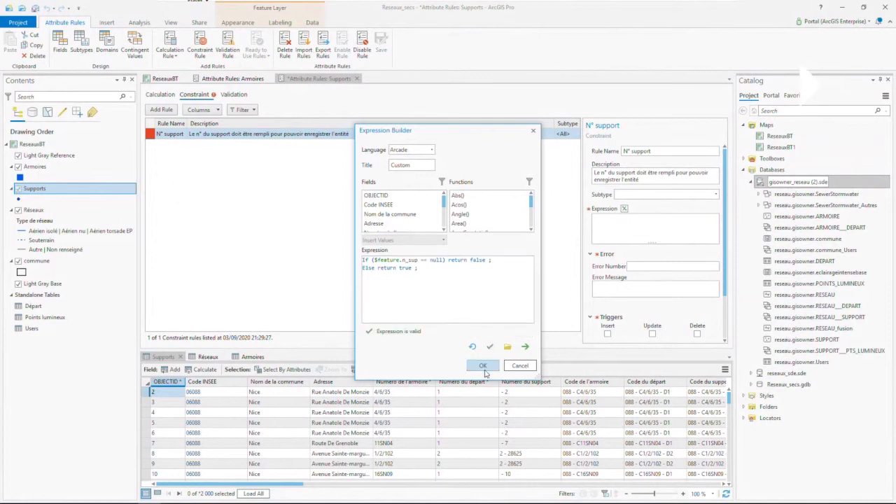
pyautogui.click(483, 366)
# - Set the rule's error number to 1 and its error message to "Le champ doit être renseigné pour créer l'entité ou la modifier"
pyautogui.click(704, 268)
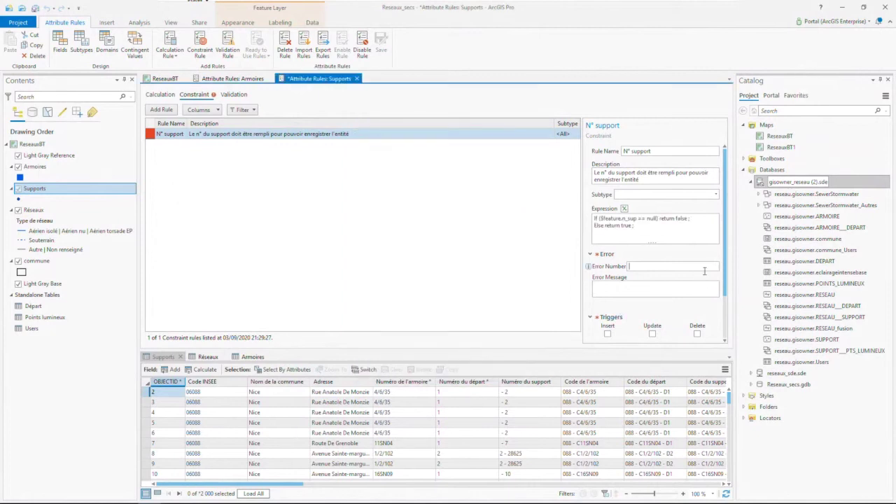
pyautogui.write('1')
pyautogui.click(647, 295)
pyautogui.write("Le champ doit être renseigné pour créer l'entité ou la modifier")
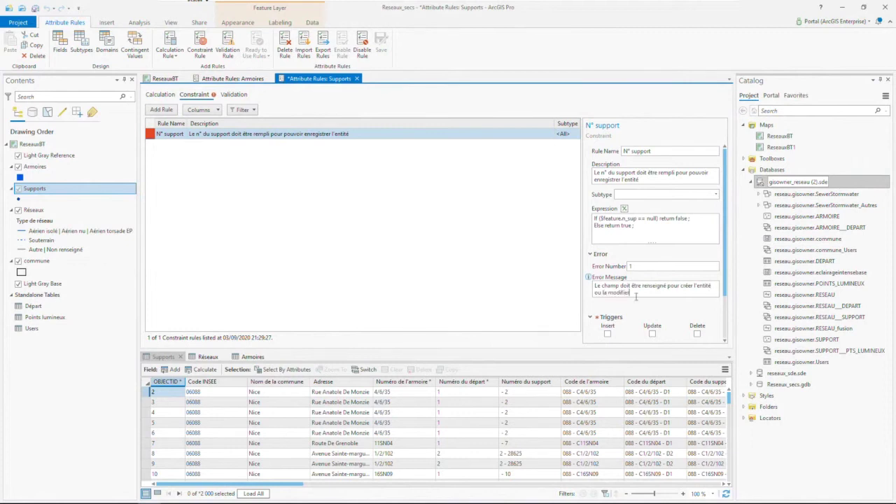
# - Enable the Insert and Update triggers for the N° support constraint and save the Supports attribute rules
pyautogui.click(607, 334)
pyautogui.click(652, 334)
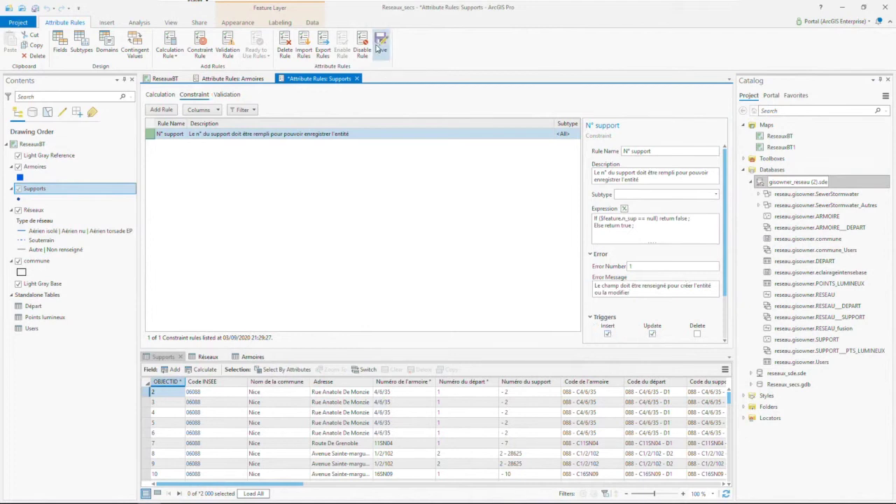
pyautogui.click(379, 47)
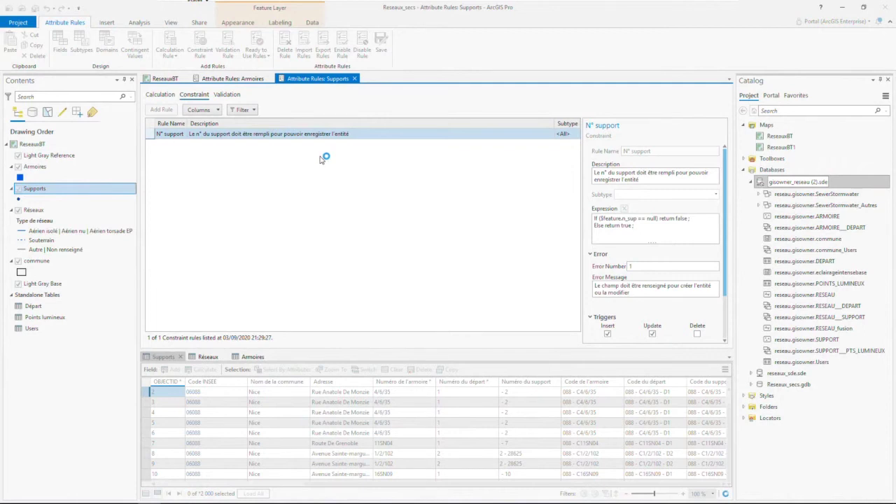
# - Import constraint rules into the Supports layer from contraintes_2.csv in the Contraintes subfolder of the Reseaux folder
pyautogui.click(304, 50)
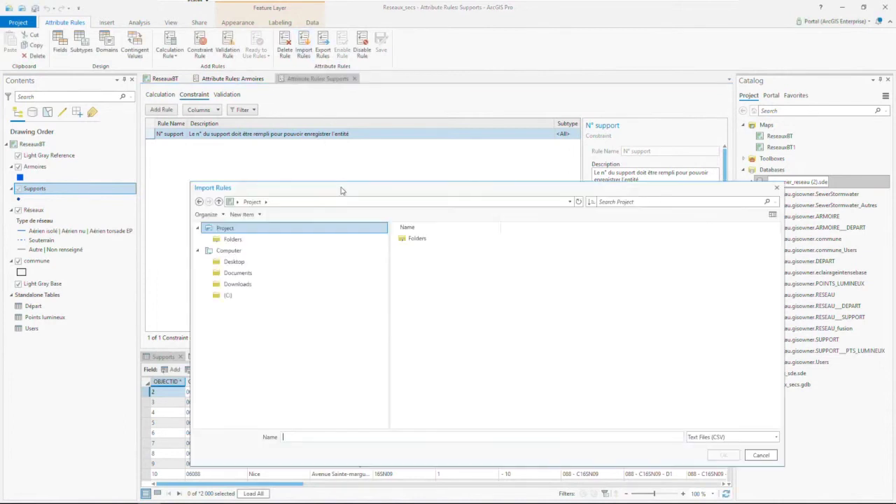
pyautogui.doubleClick(407, 240)
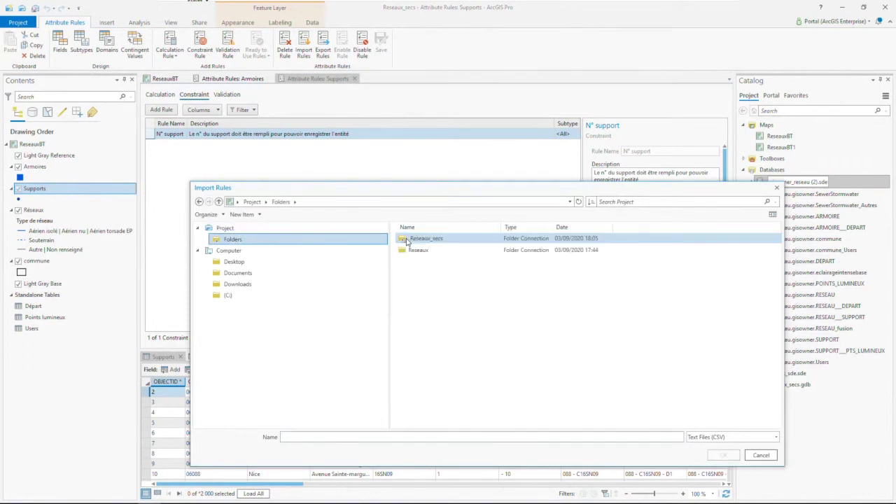
pyautogui.click(422, 253)
pyautogui.doubleClick(421, 254)
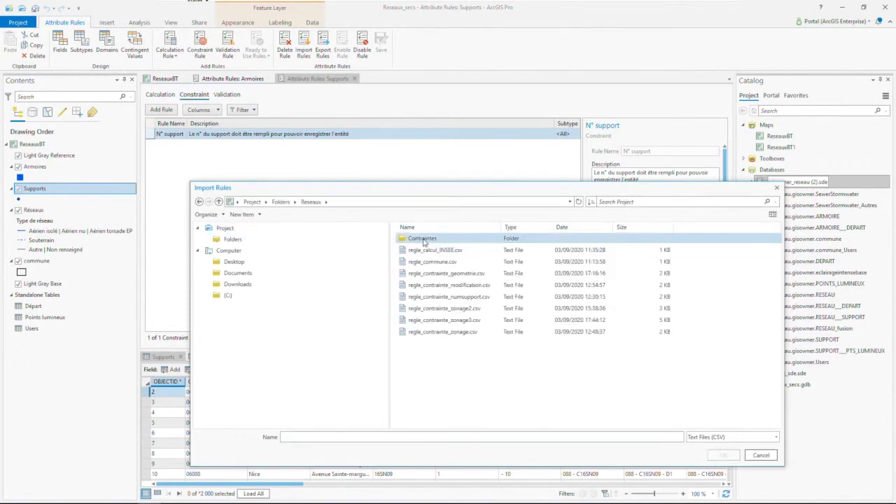
pyautogui.doubleClick(424, 239)
pyautogui.click(427, 239)
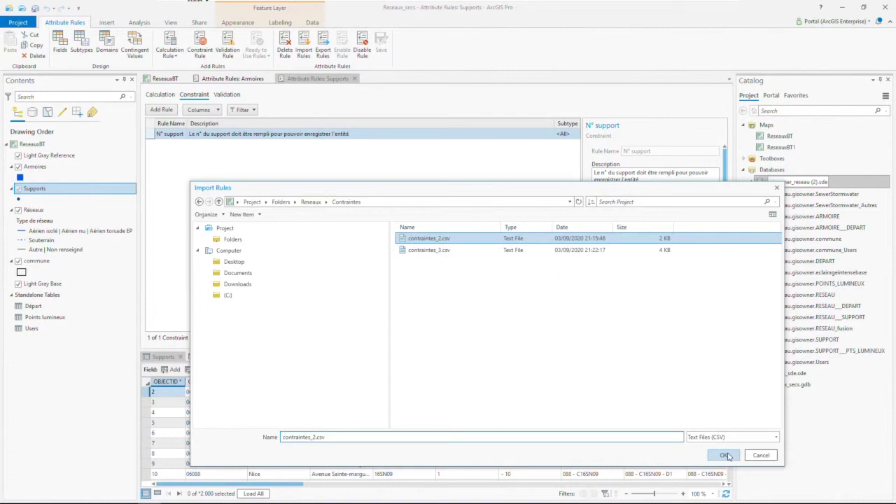
pyautogui.click(726, 455)
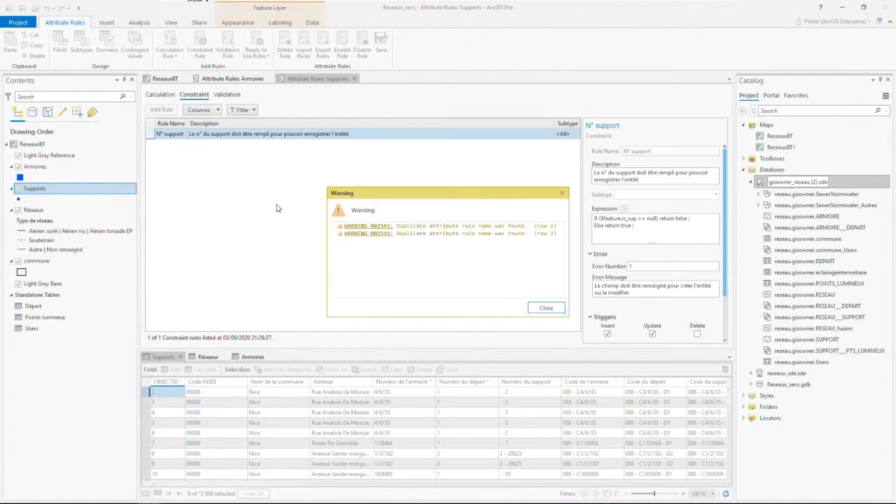
# - Dismiss the import warnings and review the imported Zonage and Geometrie constraint rules of the Supports layer
pyautogui.click(547, 307)
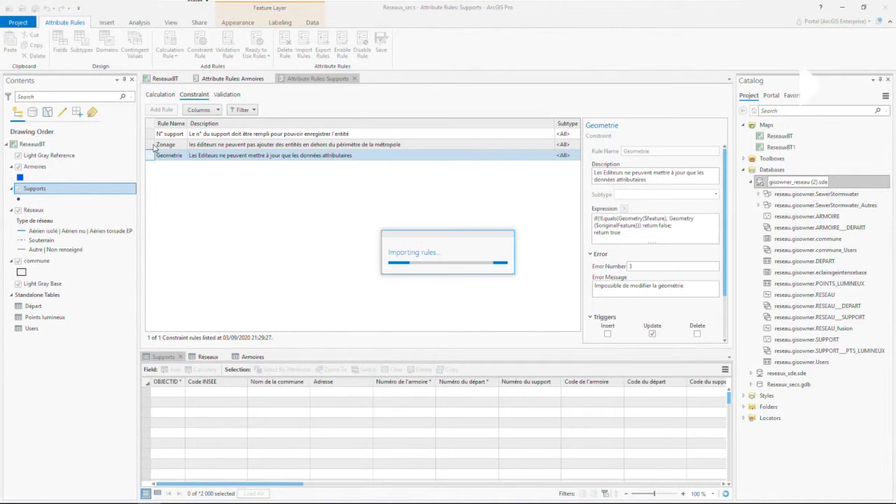
pyautogui.click(153, 145)
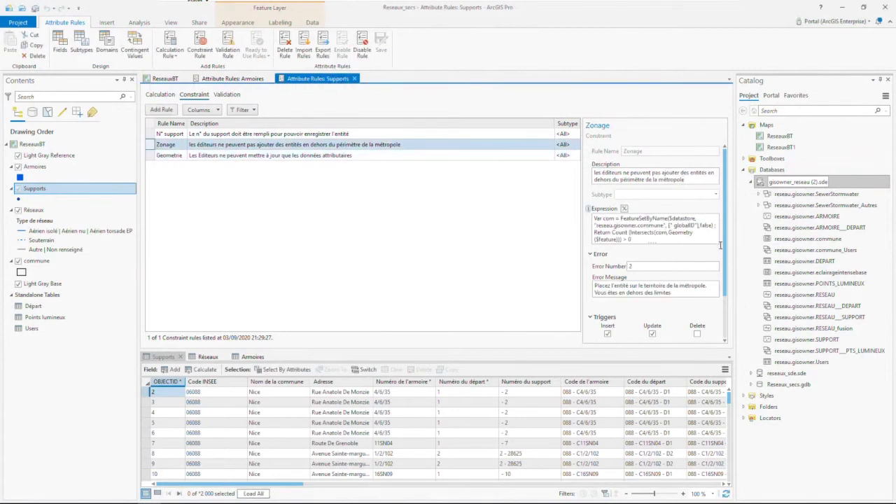
pyautogui.click(149, 155)
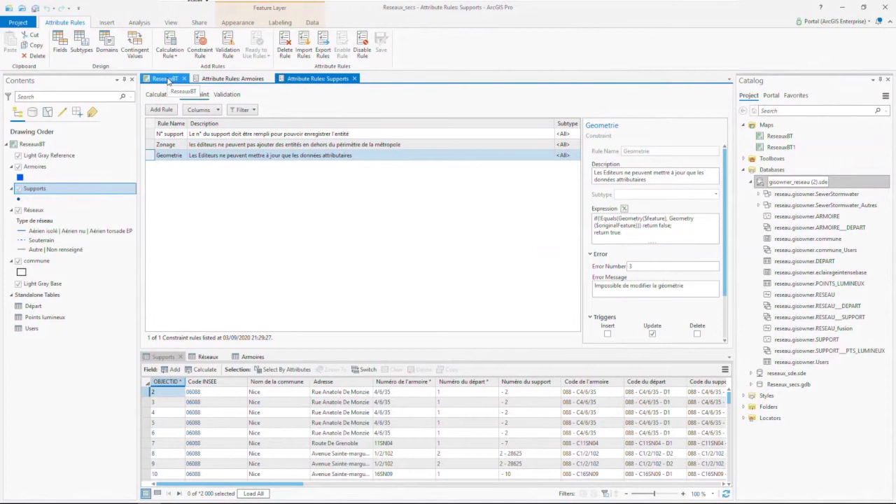
# - Try to create a Supports feature in the ReseauxBT map from its feature template without filling in the support number
pyautogui.click(166, 79)
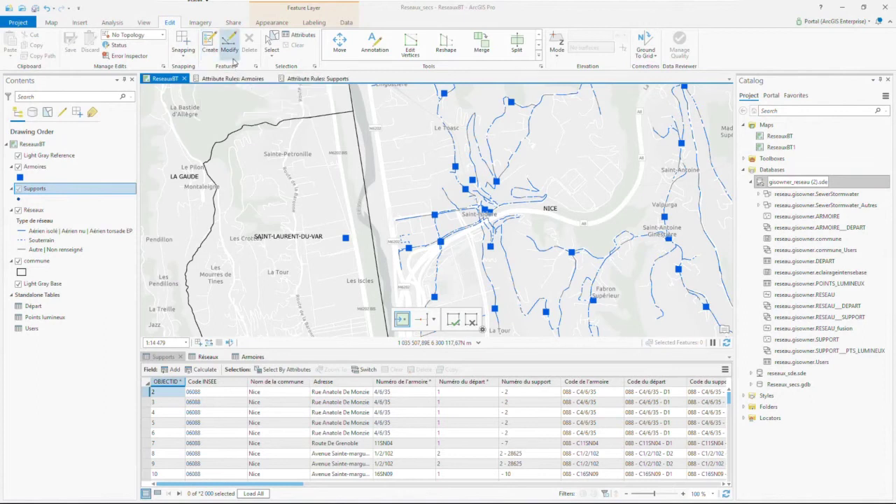
pyautogui.click(385, 179)
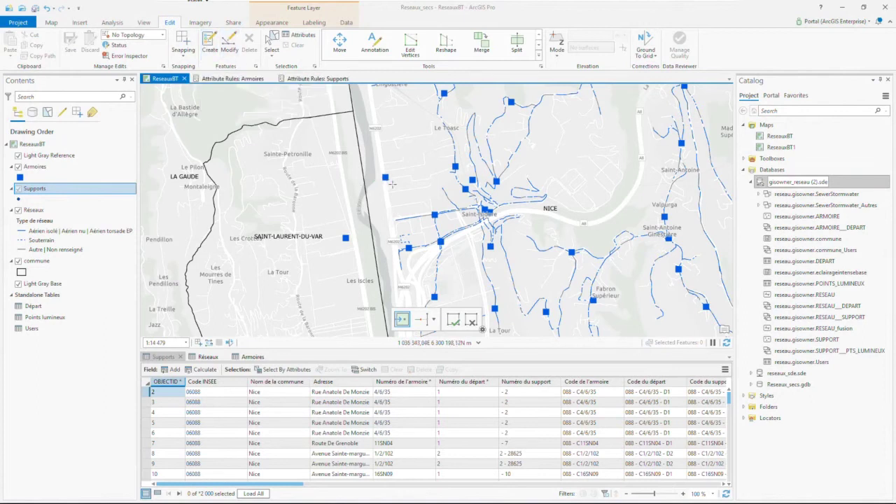
pyautogui.hotkey('ctrl', 'z')
pyautogui.click(210, 51)
pyautogui.click(233, 79)
pyautogui.click(357, 186)
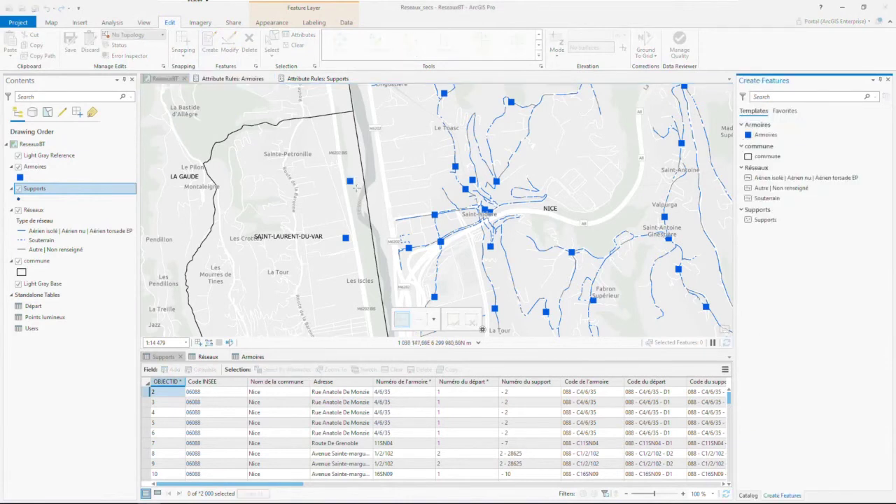
pyautogui.scroll(-5, 356, 187)
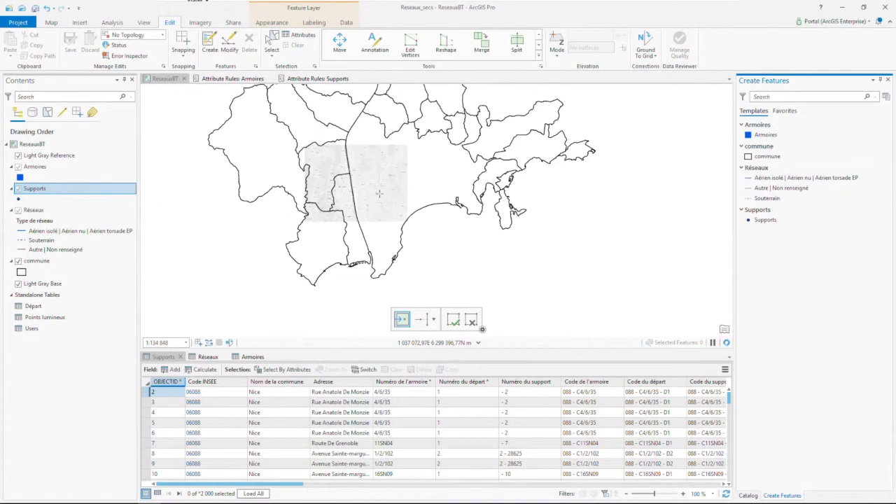
pyautogui.click(765, 220)
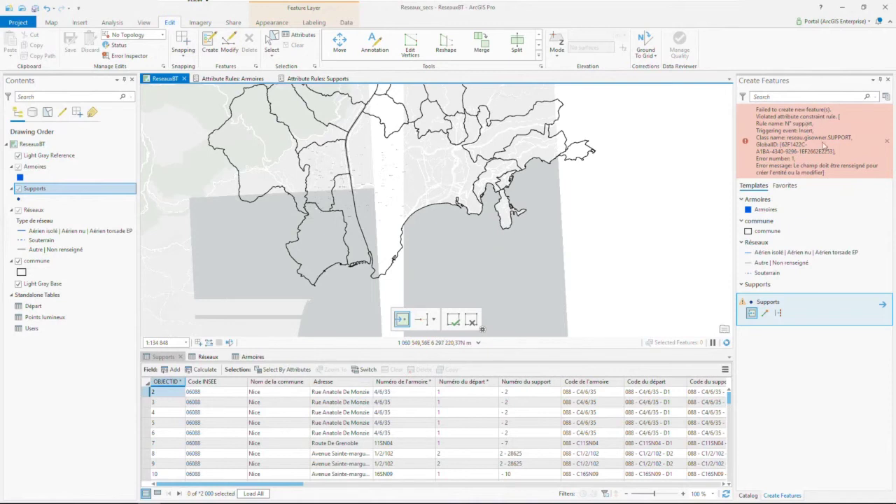
# - Open the attribute form of the Supports feature template
pyautogui.click(884, 308)
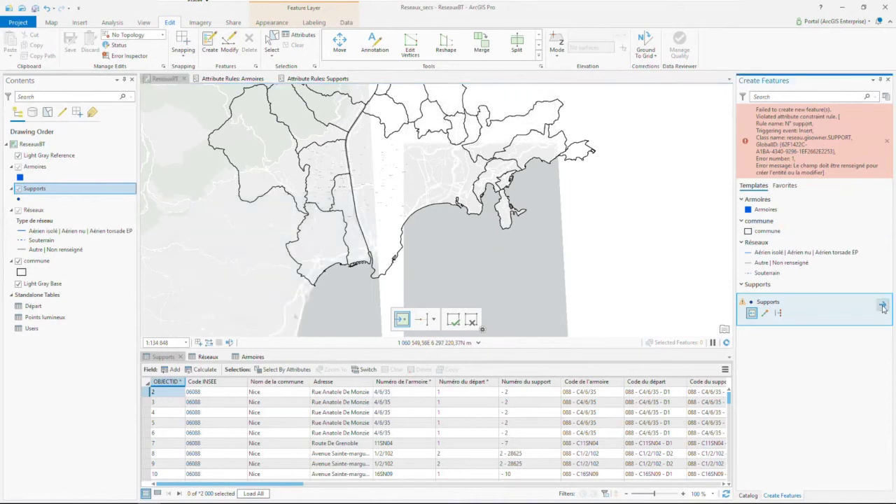